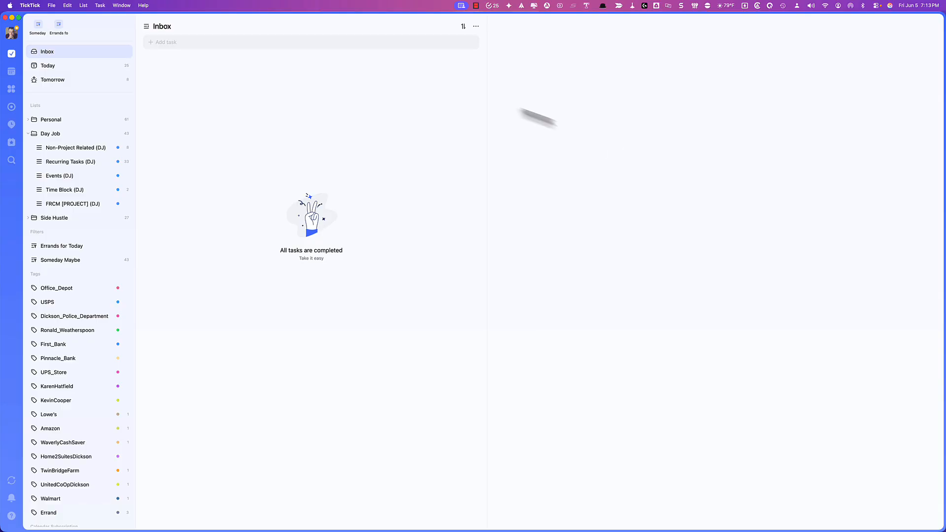
# Add a task named Purchase Groceries to the Inbox, repeating every week.
pyautogui.click(173, 44)
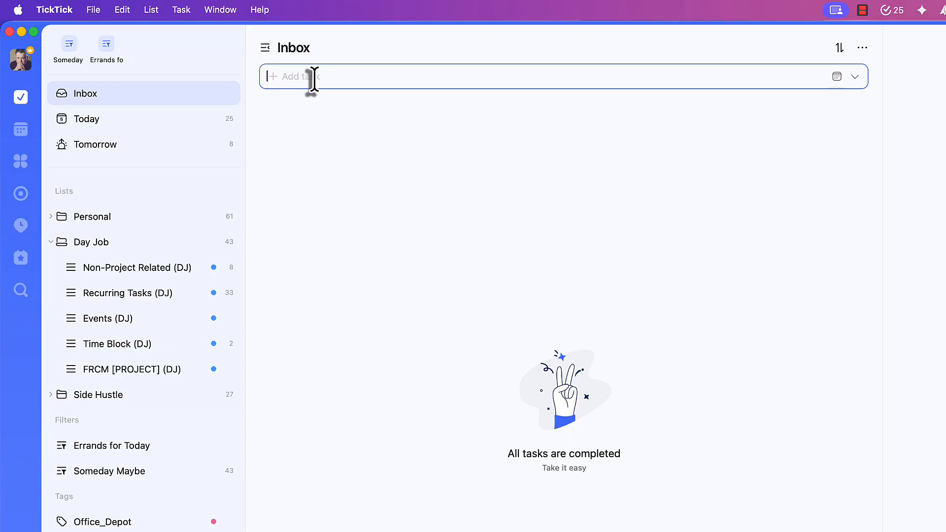
pyautogui.write('Purchase oroceries Eve')
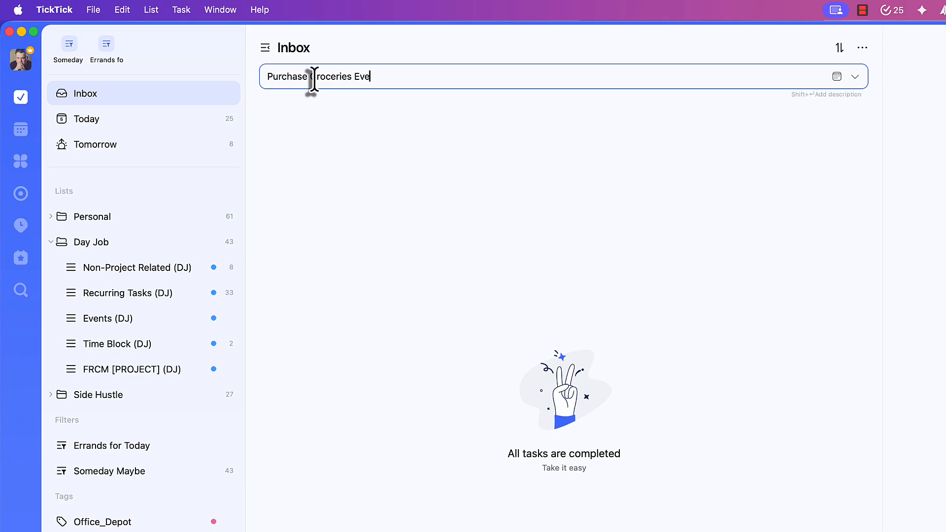
pyautogui.write('ry Week')
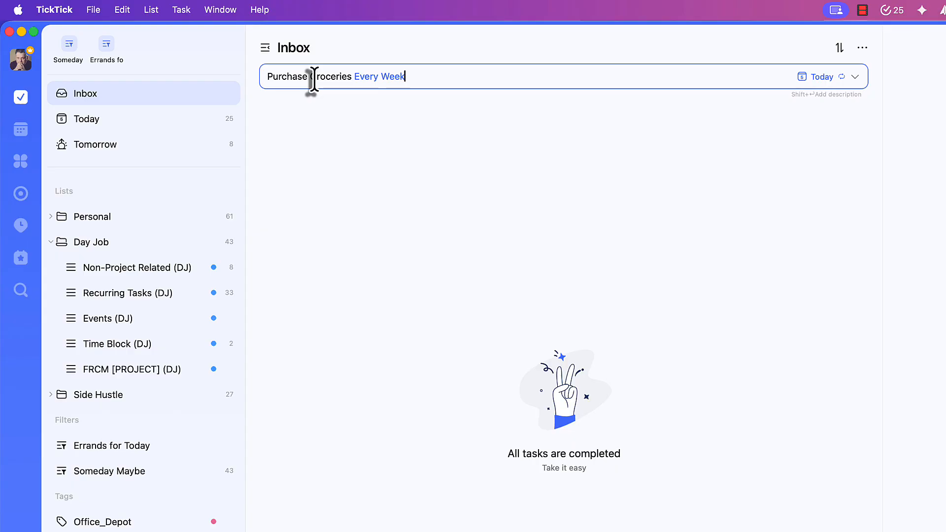
pyautogui.press('Return')
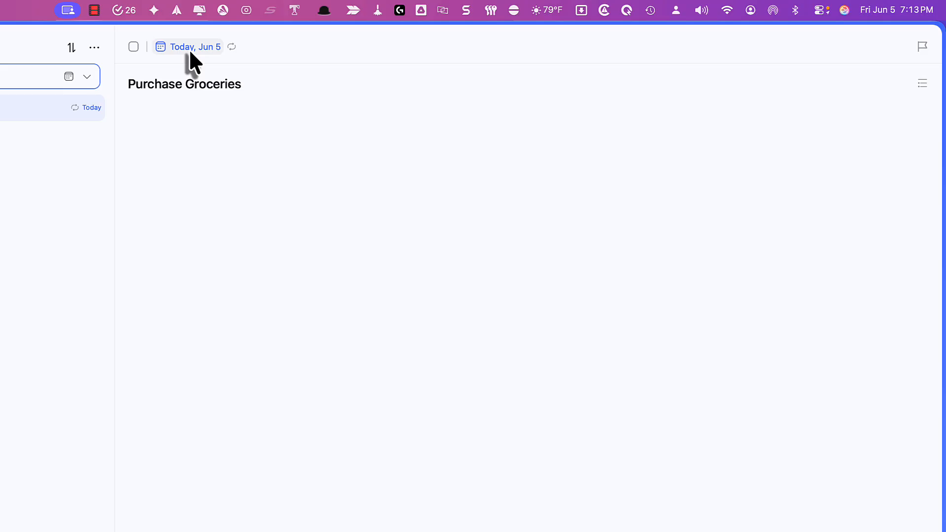
# Try other weekdays such as Saturday, Sunday and Wednesday for the weekly Purchase Groceries task, finishing on Friday, June 5.
pyautogui.click(189, 48)
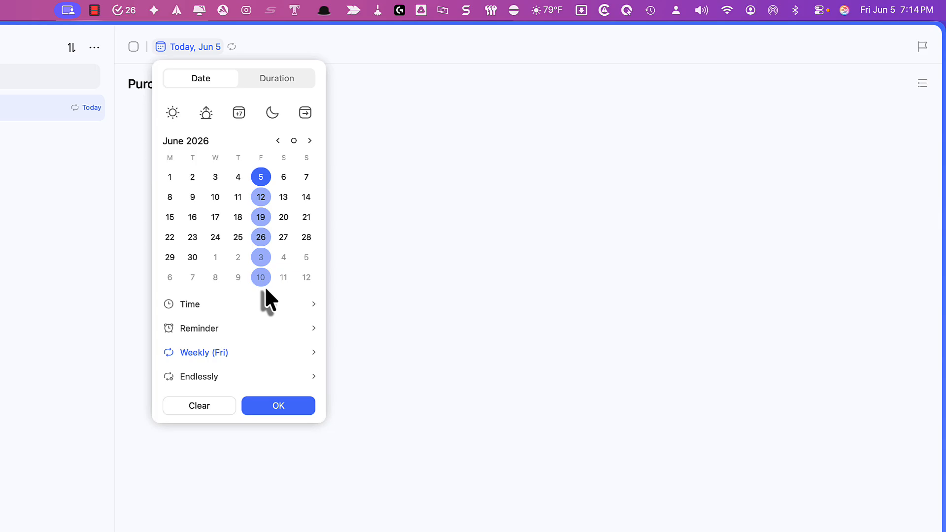
pyautogui.click(283, 177)
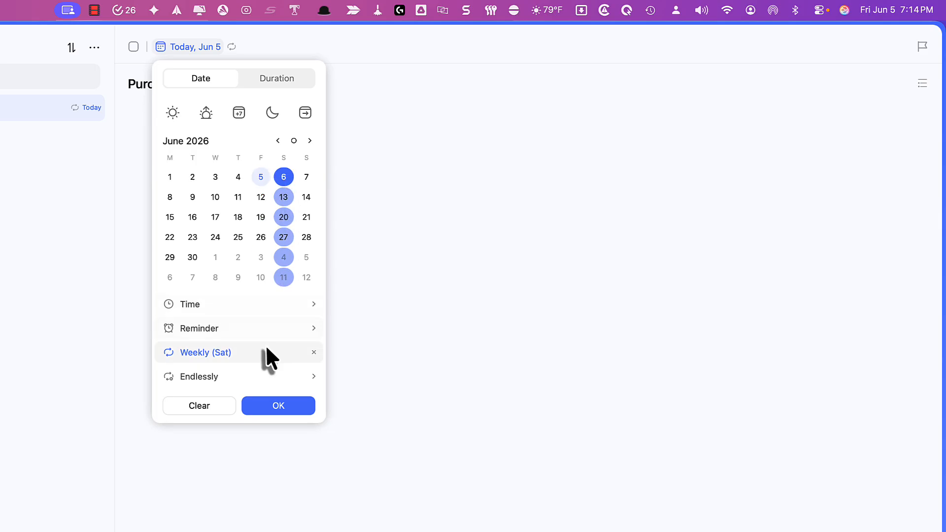
pyautogui.click(305, 178)
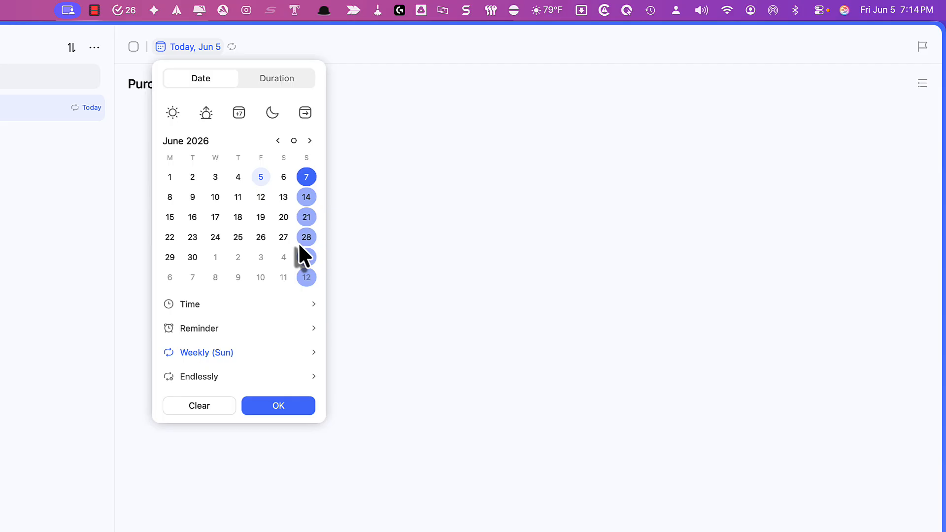
pyautogui.click(217, 179)
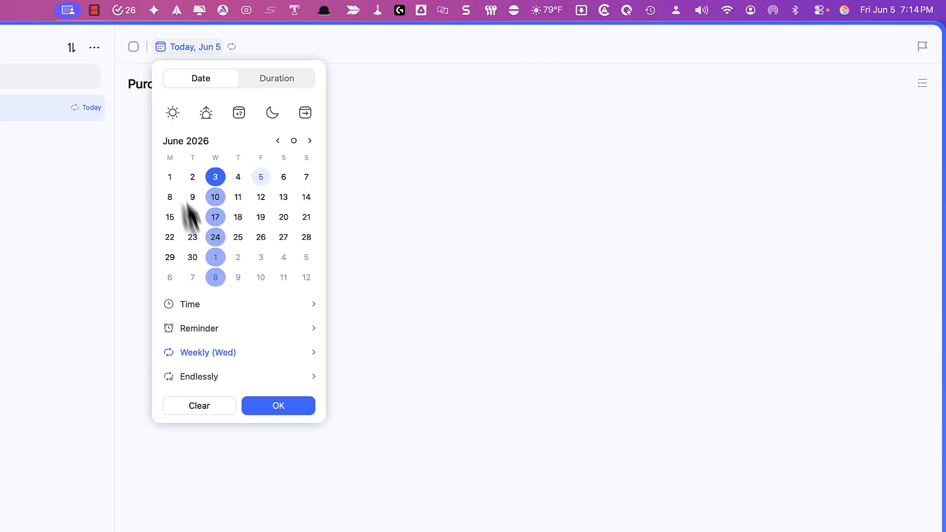
pyautogui.click(170, 176)
pyautogui.click(216, 175)
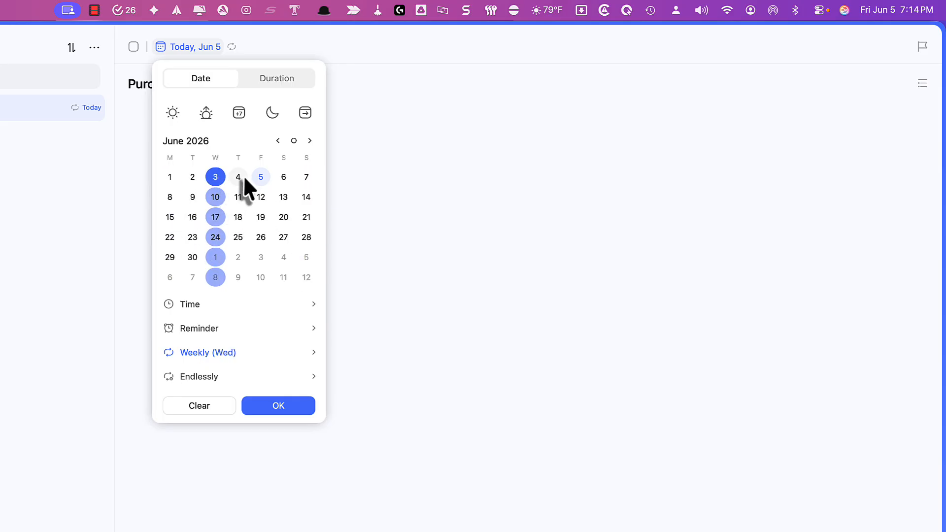
pyautogui.click(237, 179)
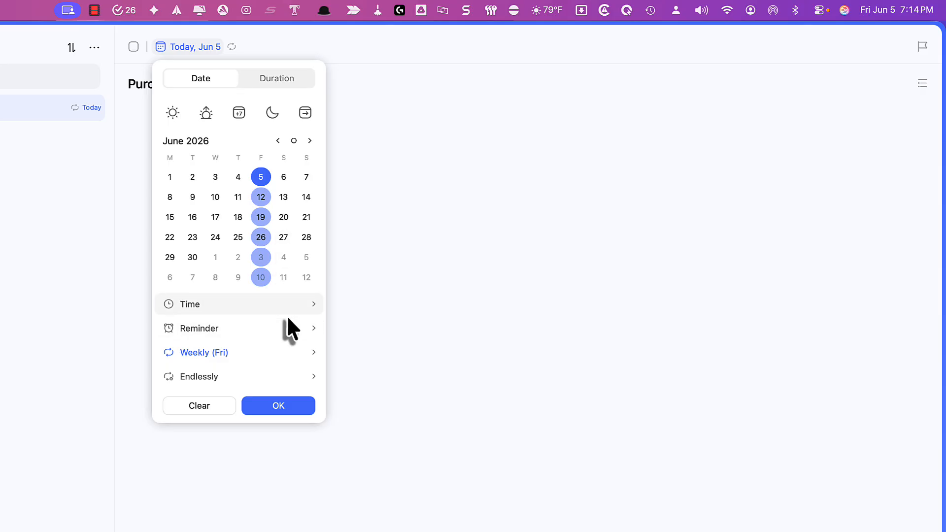
pyautogui.click(279, 405)
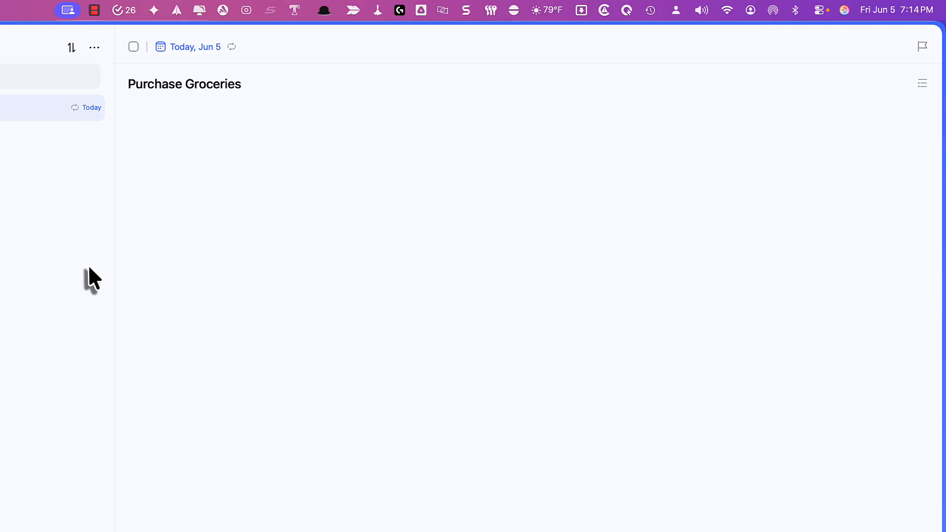
# Insert the cut of meat emoji in front of the Purchase Groceries task title.
pyautogui.click(126, 85)
pyautogui.press('ctrl+super+space')
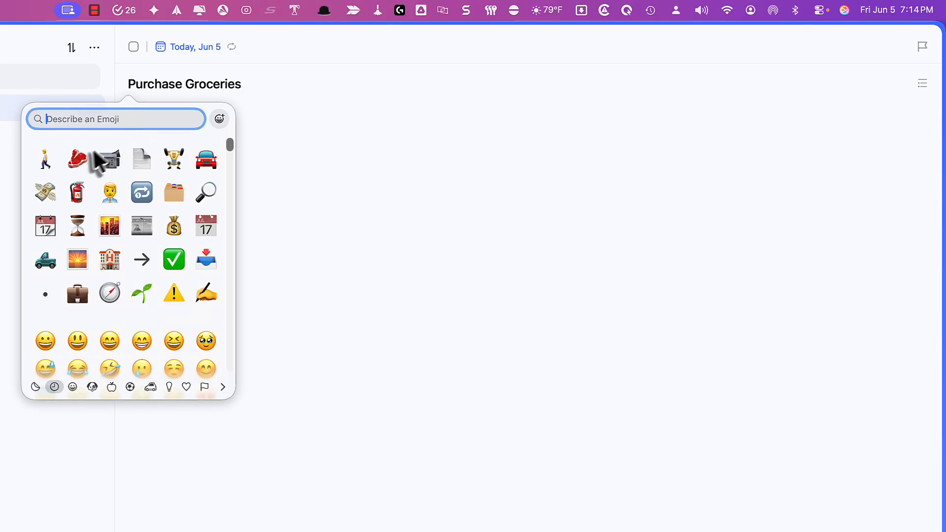
pyautogui.click(76, 159)
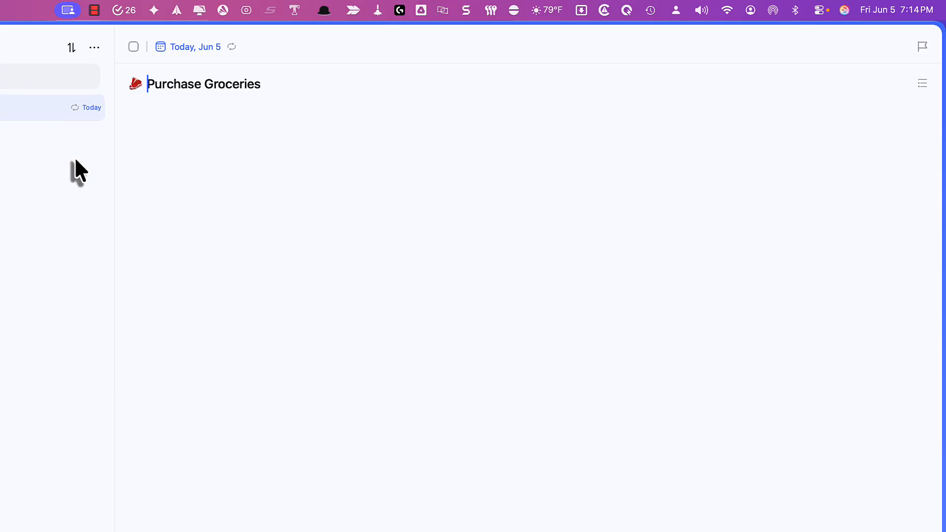
pyautogui.click(186, 194)
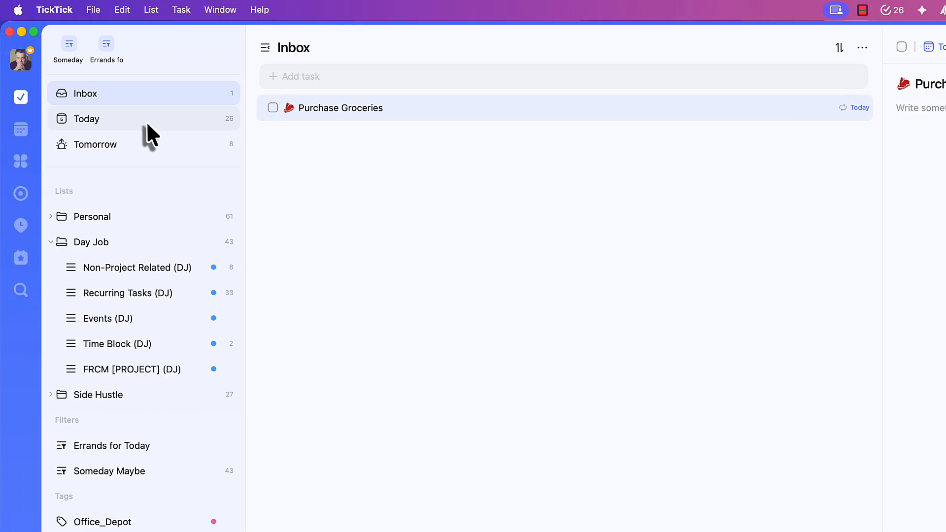
# Schedule today's all-day Purchase Groceries task at 5 PM in the calendar, applying the change to only this recurrence.
pyautogui.click(146, 120)
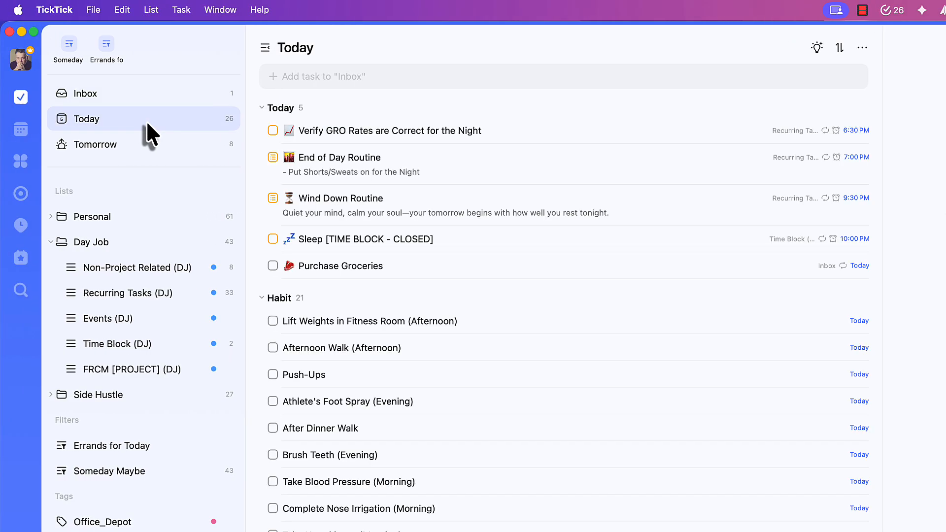
pyautogui.click(23, 130)
pyautogui.moveTo(148, 122); pyautogui.dragTo(299, 531)
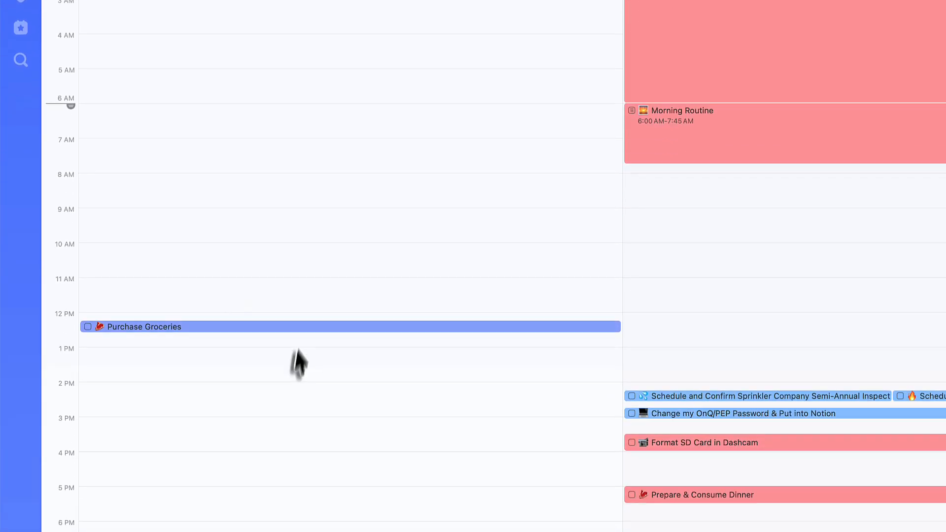
pyautogui.moveTo(298, 364); pyautogui.dragTo(246, 514)
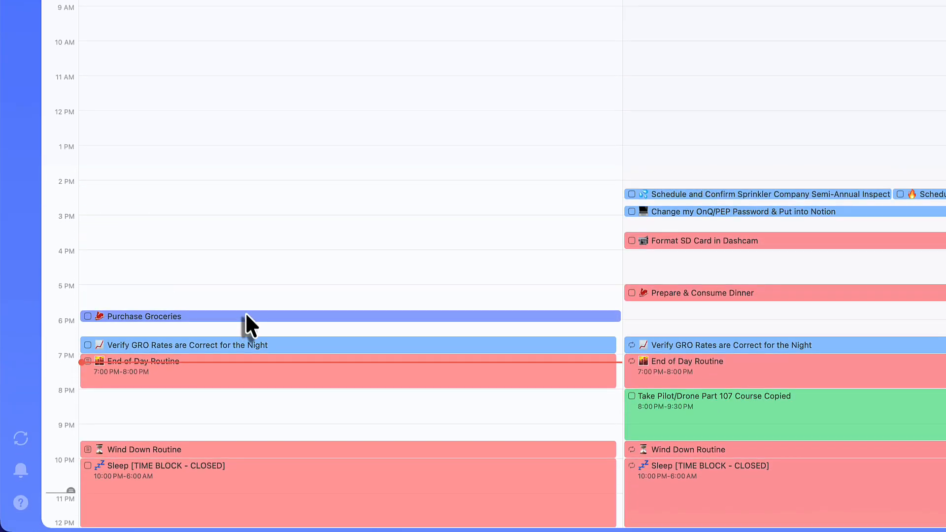
pyautogui.moveTo(245, 315); pyautogui.dragTo(260, 287)
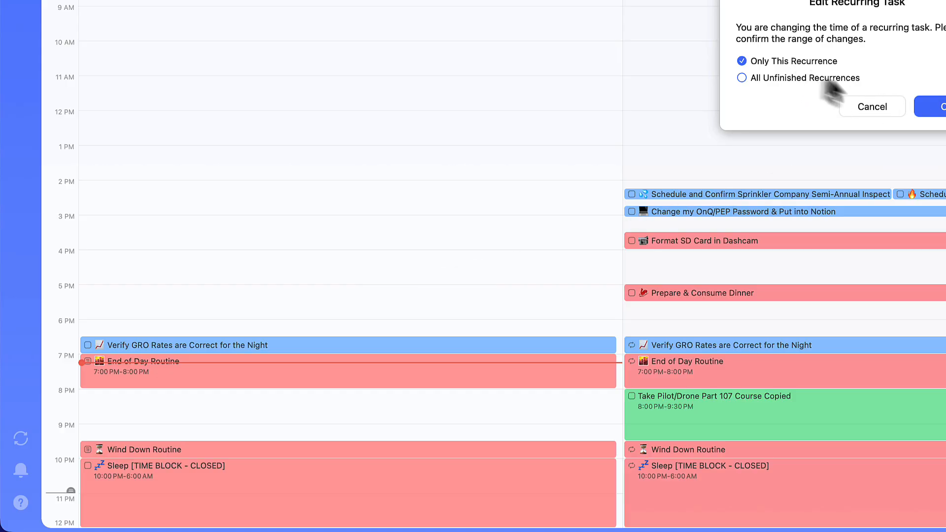
pyautogui.click(933, 108)
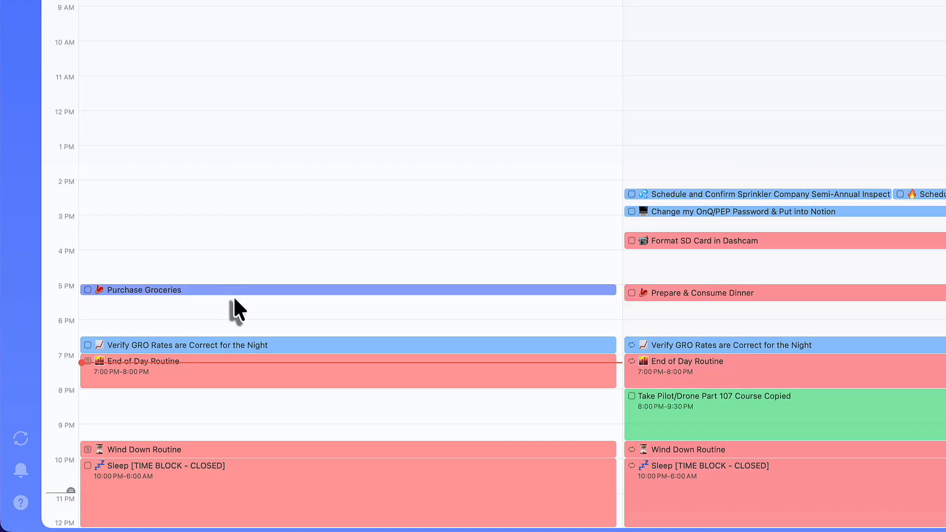
pyautogui.moveTo(235, 296); pyautogui.dragTo(236, 299)
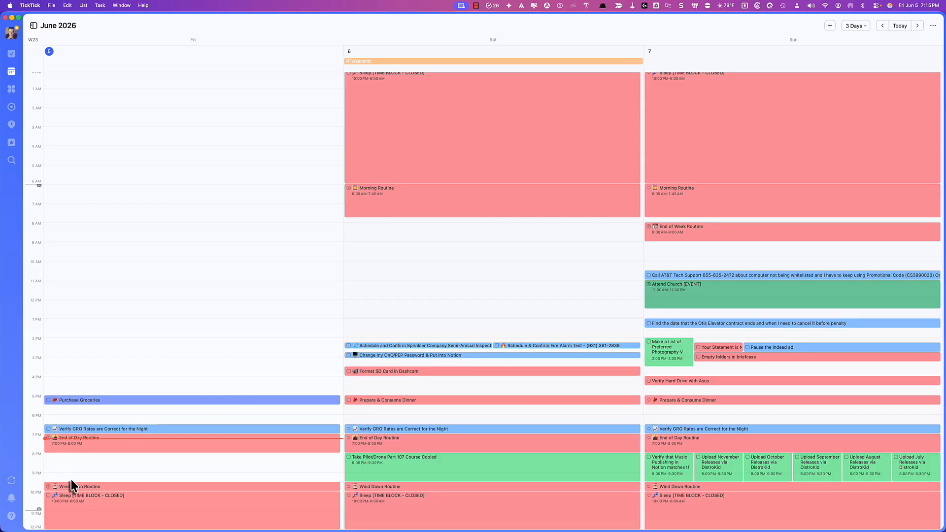
# Move the 5 PM Purchase Groceries task to the Recurring Tasks (P) list in the Personal folder.
pyautogui.rightClick(125, 401)
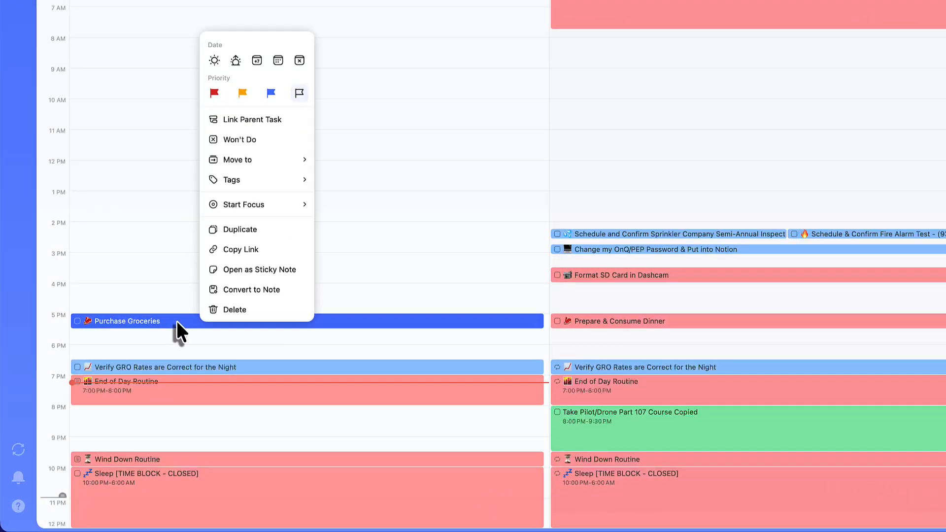
pyautogui.moveTo(171, 299)
pyautogui.moveTo(380, 202)
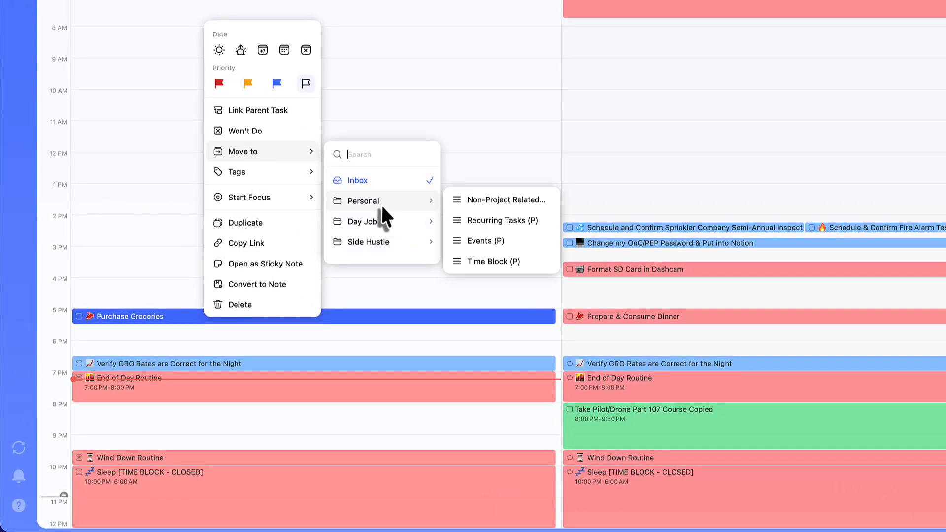
pyautogui.click(488, 225)
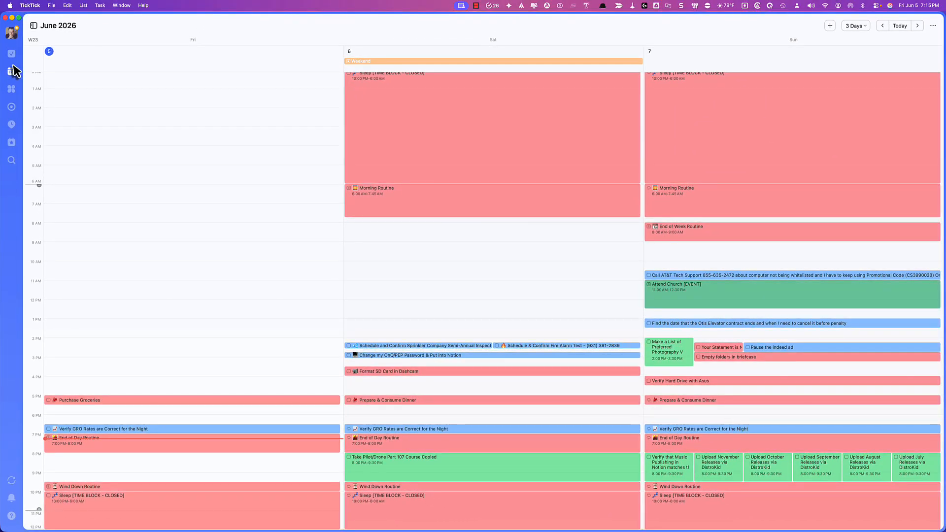
# Delete the Purchase Groceries task from the Recurring Tasks (P) list in the Personal folder.
pyautogui.click(13, 54)
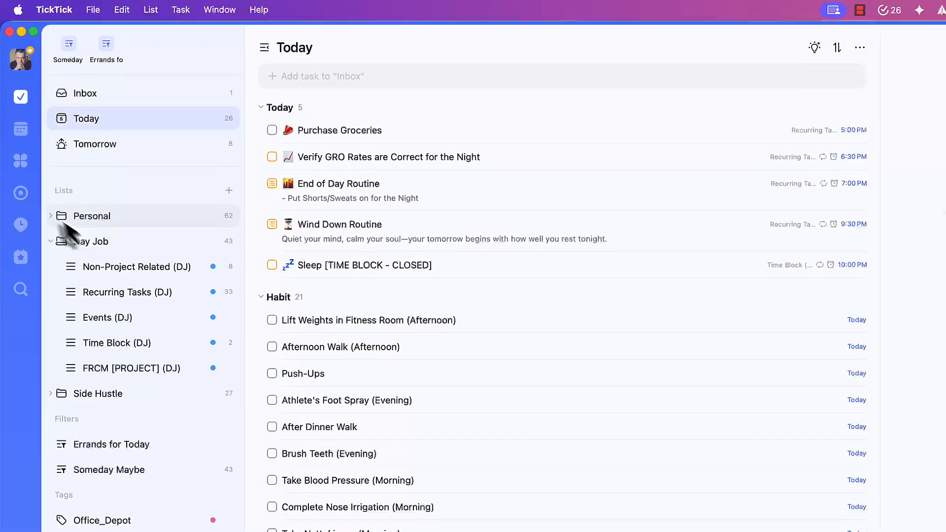
pyautogui.click(50, 216)
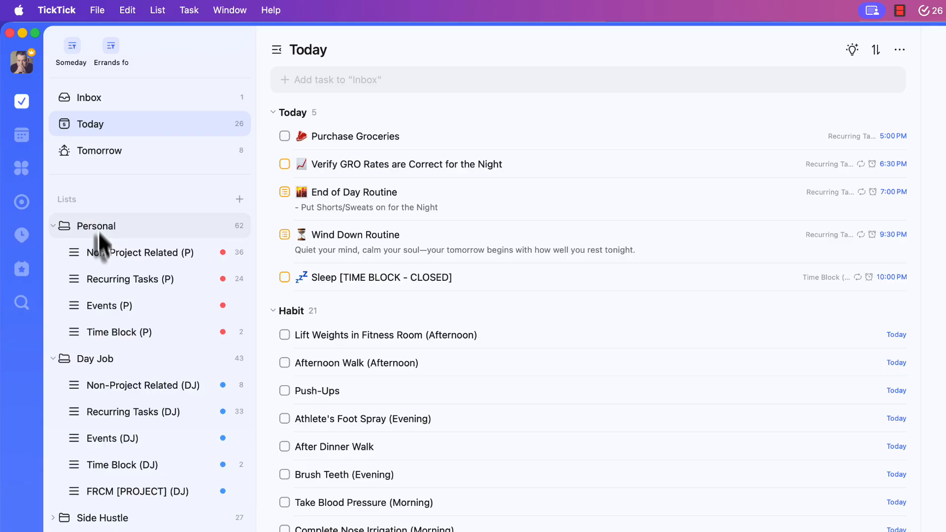
pyautogui.click(120, 278)
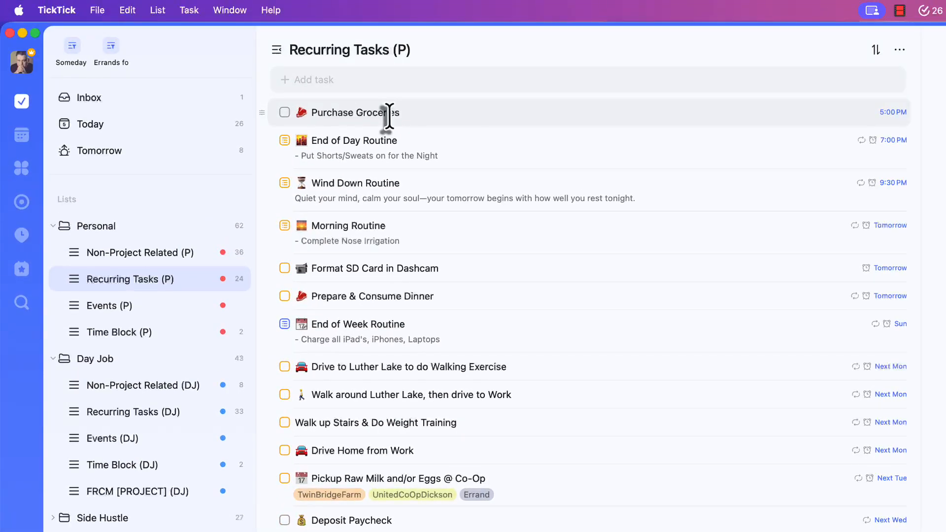
pyautogui.rightClick(389, 117)
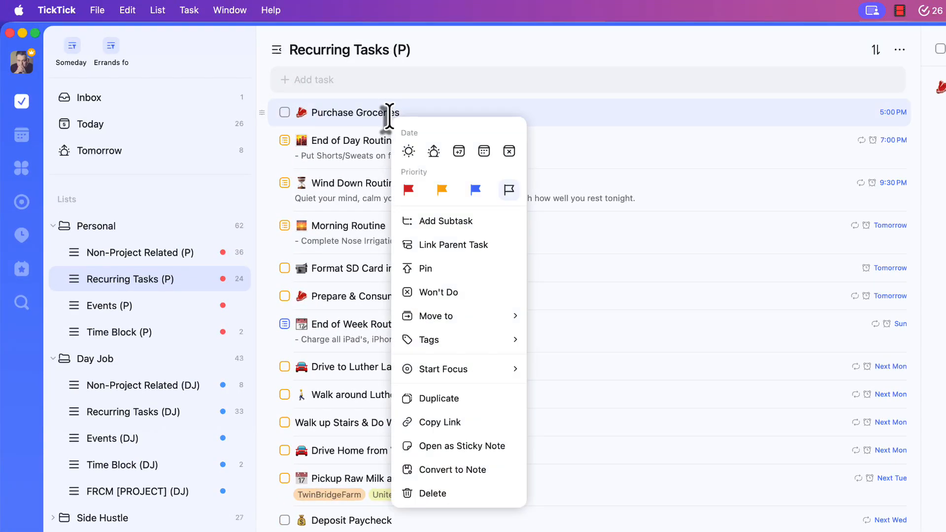
pyautogui.click(441, 494)
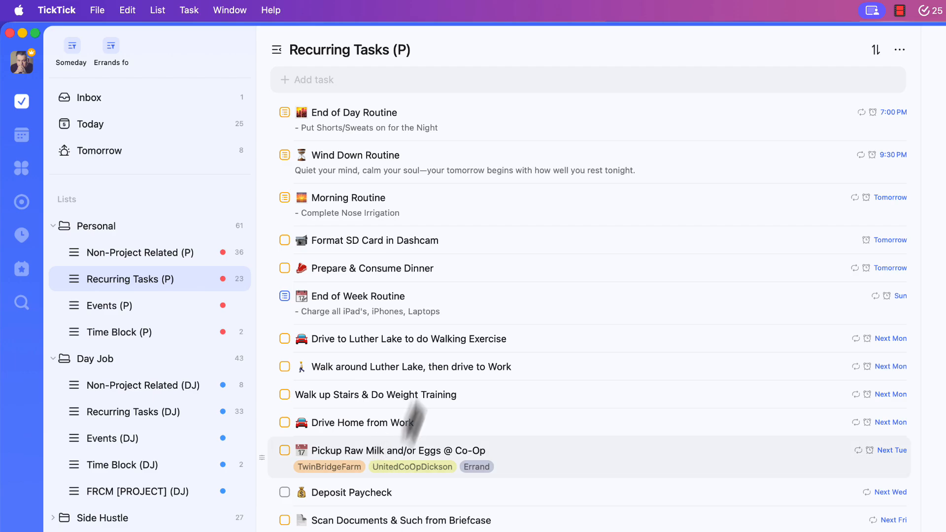
# Delete the remaining recurring Purchase Groceries task from the Inbox.
pyautogui.click(153, 98)
pyautogui.rightClick(358, 113)
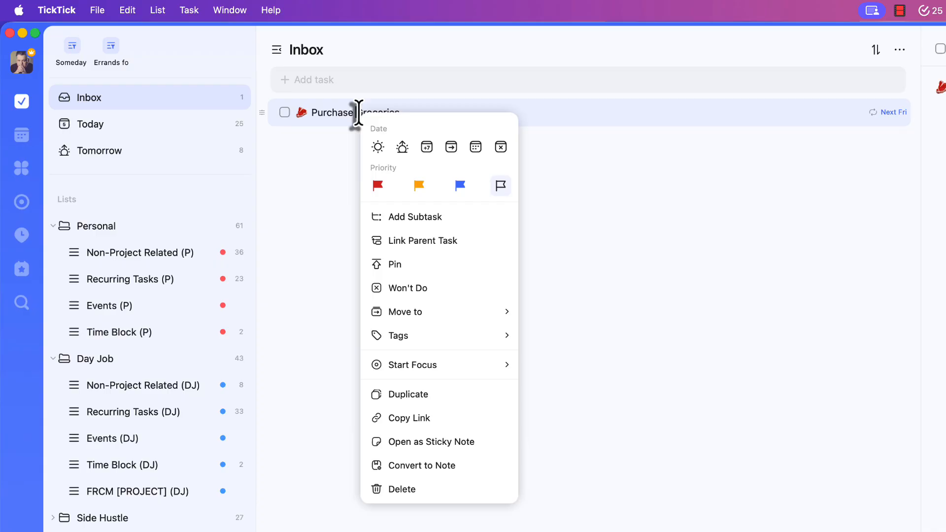
pyautogui.click(420, 490)
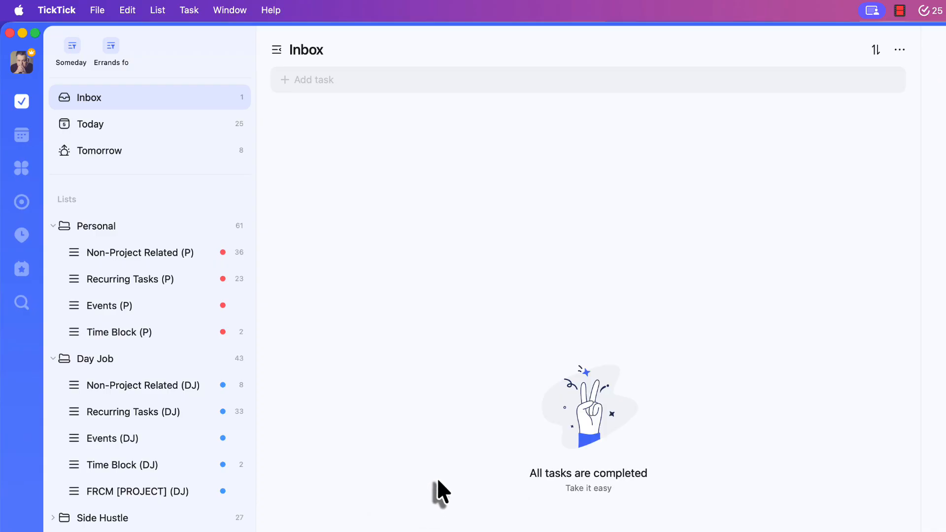